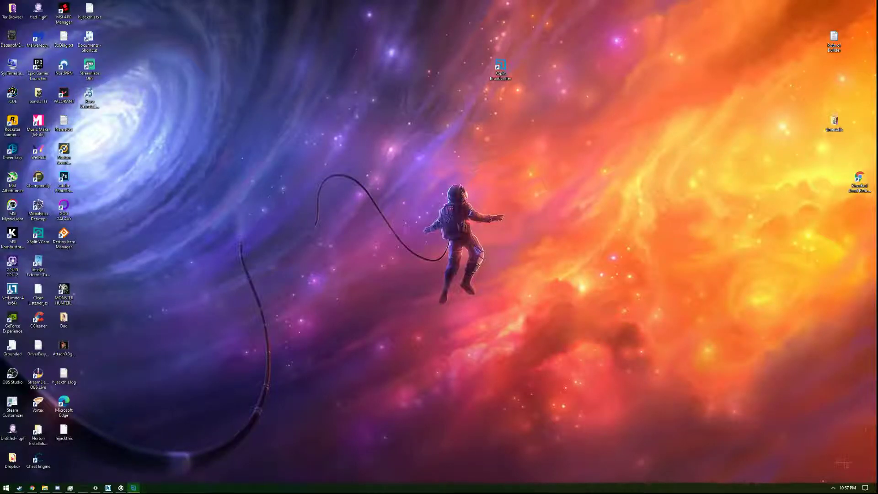
Enable game source, DX12 and Vulkan capture in XSplit's Tools > Settings, then show the desktop.
mouse_move(473, 1)
mouse_down()
mouse_move(461, 72)
mouse_move(479, 68)
mouse_up()
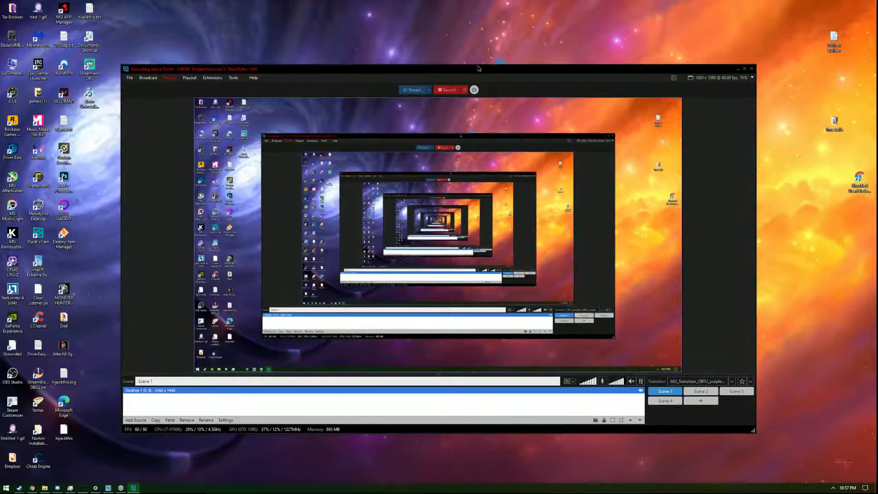
click(234, 78)
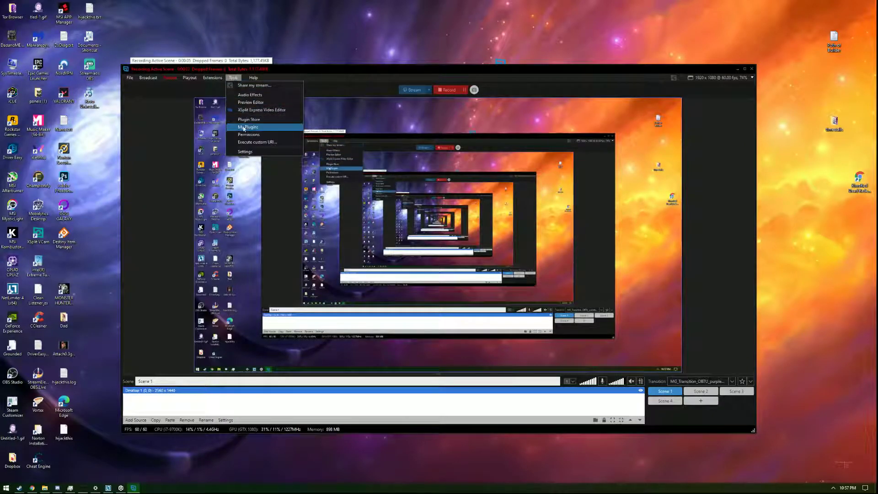
click(249, 139)
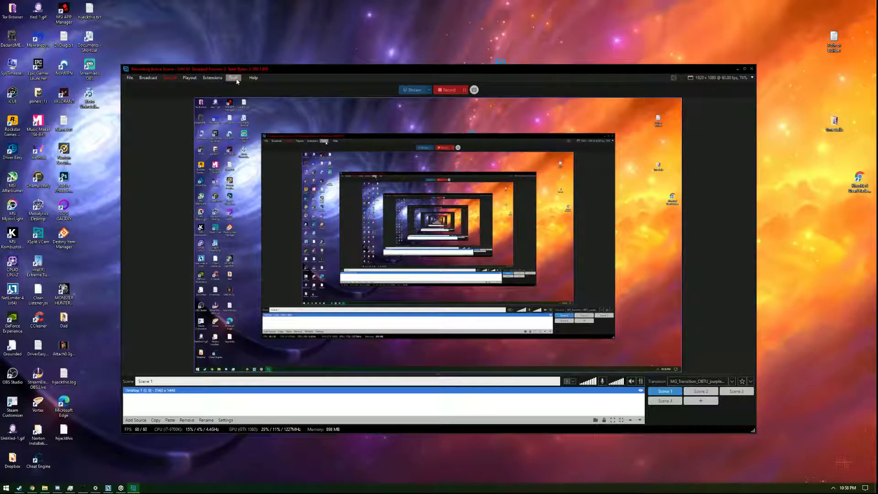
click(233, 78)
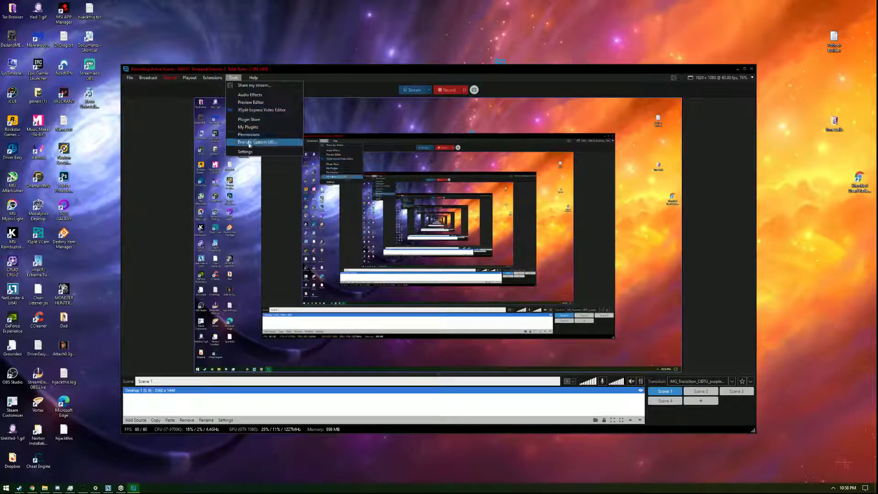
click(264, 153)
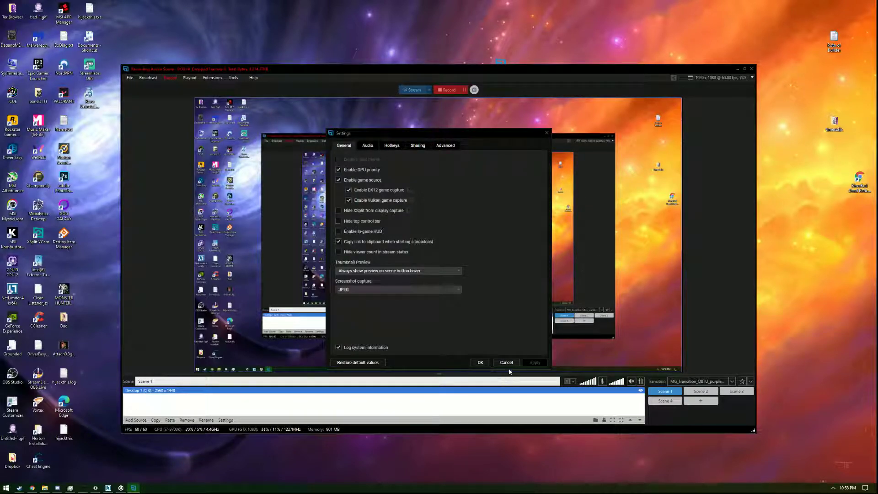
click(481, 362)
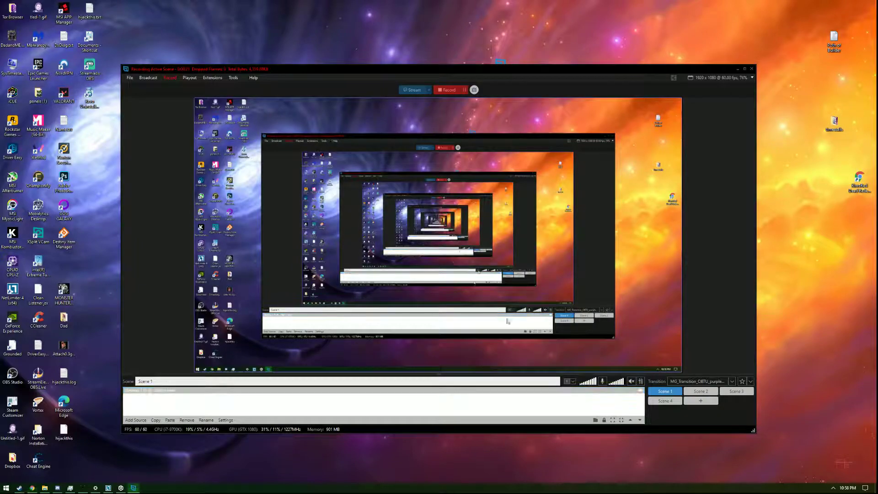
key(super+d)
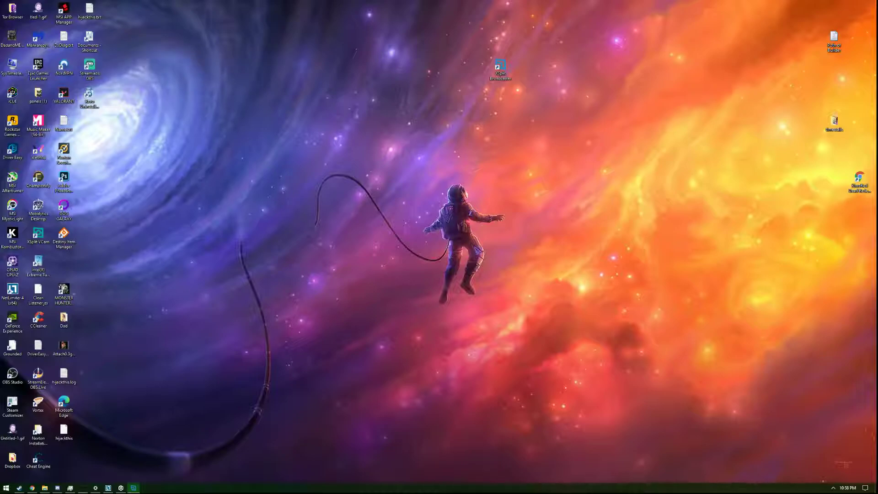
Add a Game capture Auto Detect source to Scene 1, then bring up the Steam library.
key(super+d)
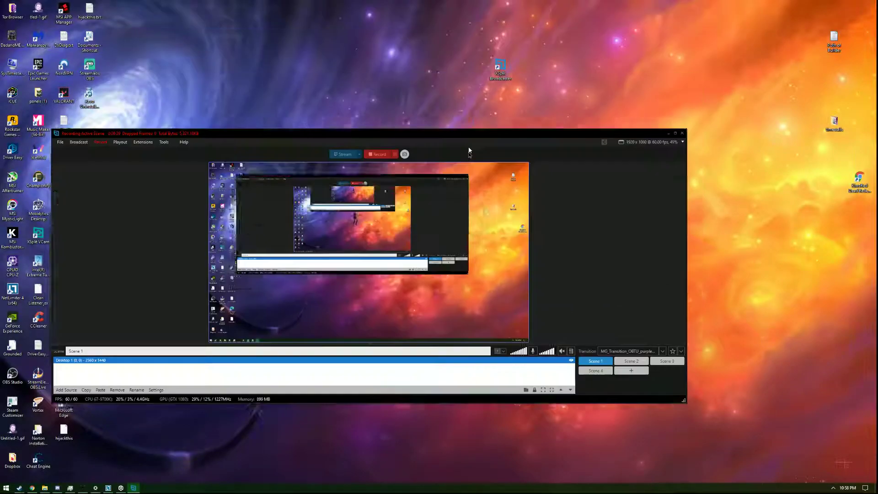
click(93, 380)
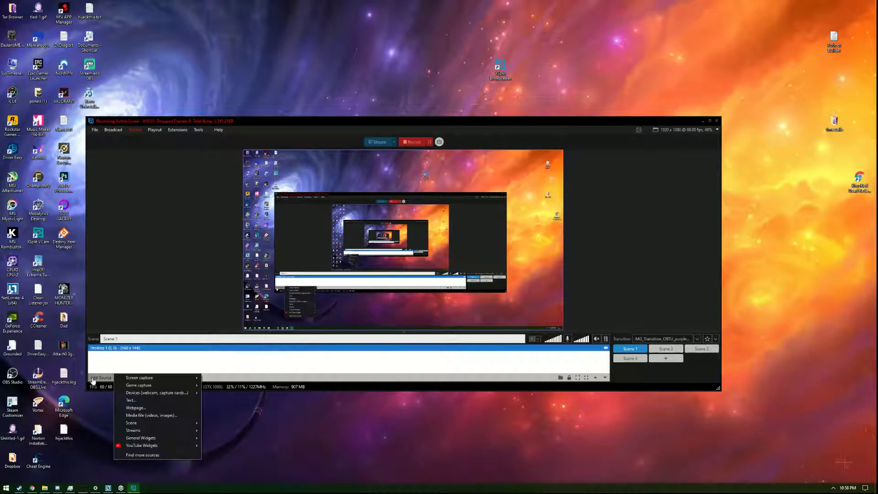
mouse_move(141, 385)
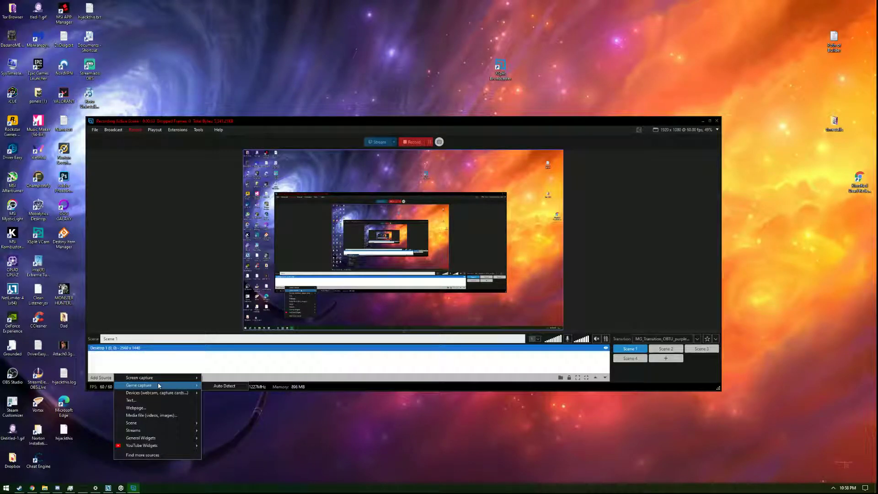
click(220, 389)
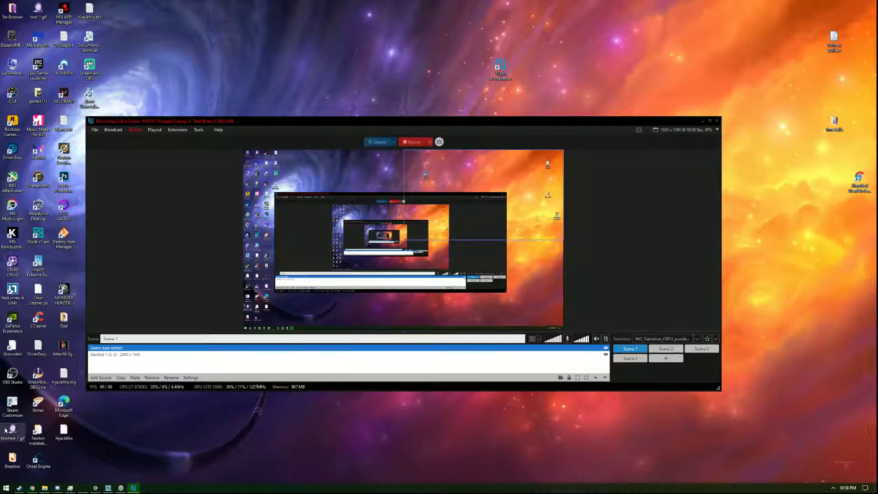
click(22, 489)
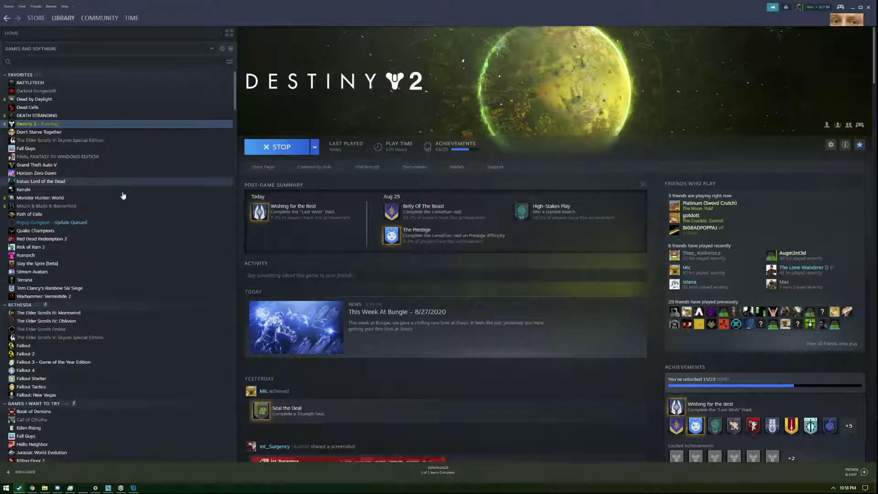
Select Path of Exile in the Steam library, launch it with PLAY, and minimize Steam.
click(110, 215)
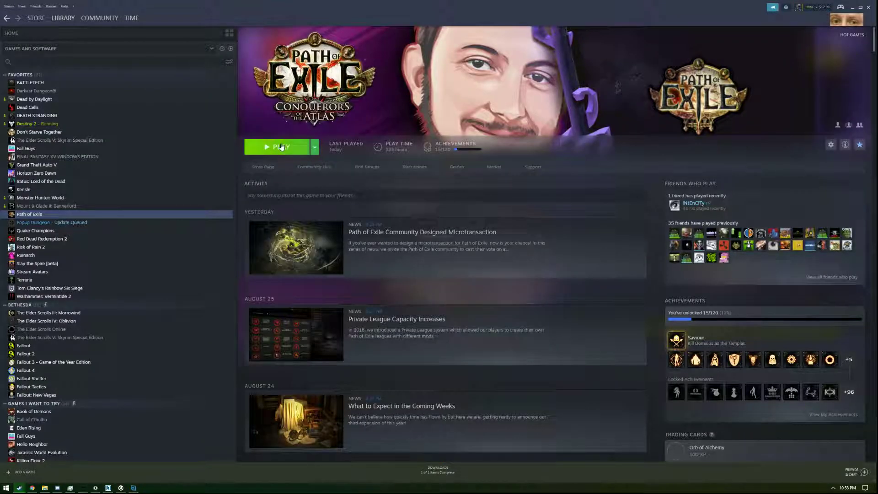
click(282, 147)
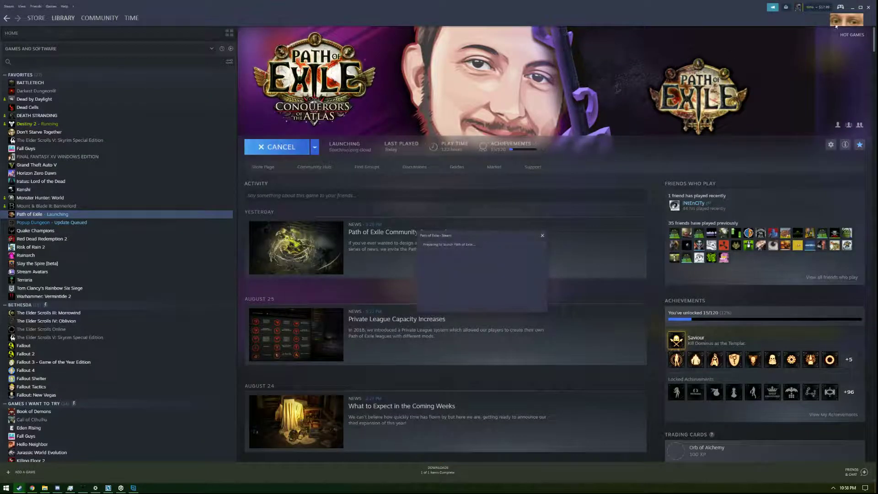
click(854, 9)
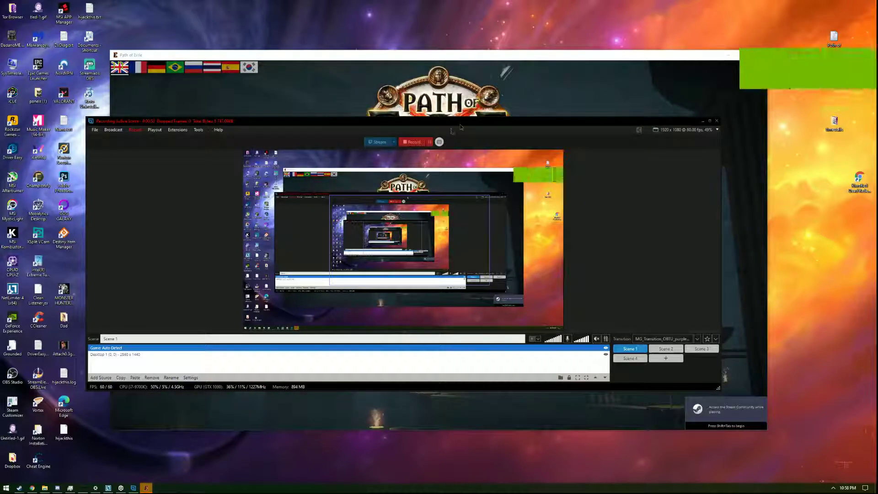
Move XSplit out of the way, log in to Path of Exile, and reposition the game window.
drag(460, 122, 534, 4)
key(super+Down)
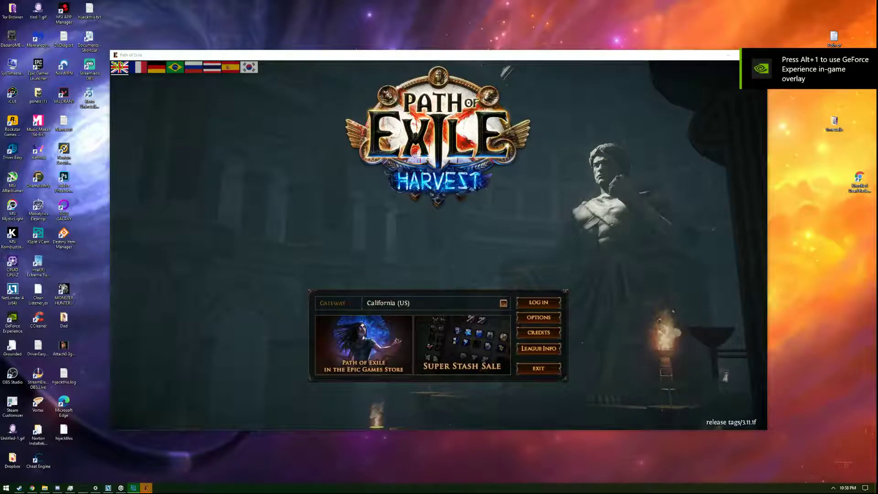
click(539, 301)
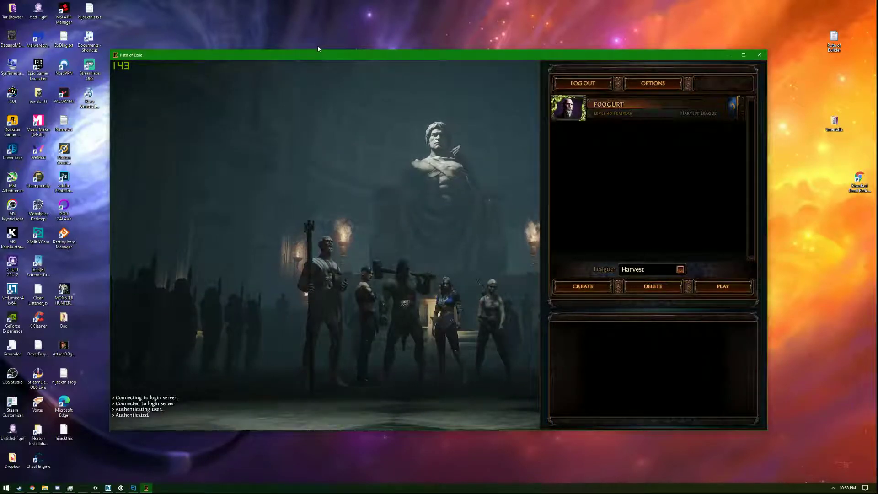
mouse_move(318, 49)
mouse_down()
mouse_move(249, 88)
mouse_move(326, 76)
mouse_up()
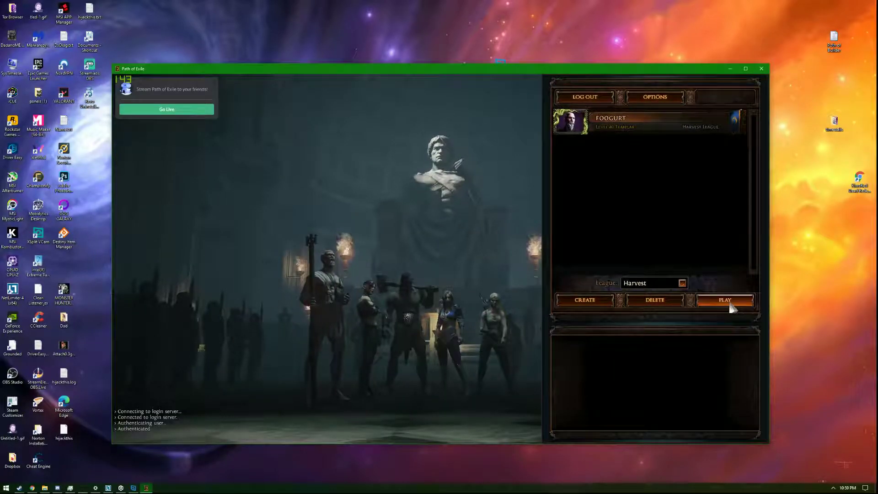
Switch Path of Exile to fullscreen 1920x1080, keep the changes, and Alt+Tab to the desktop.
click(655, 96)
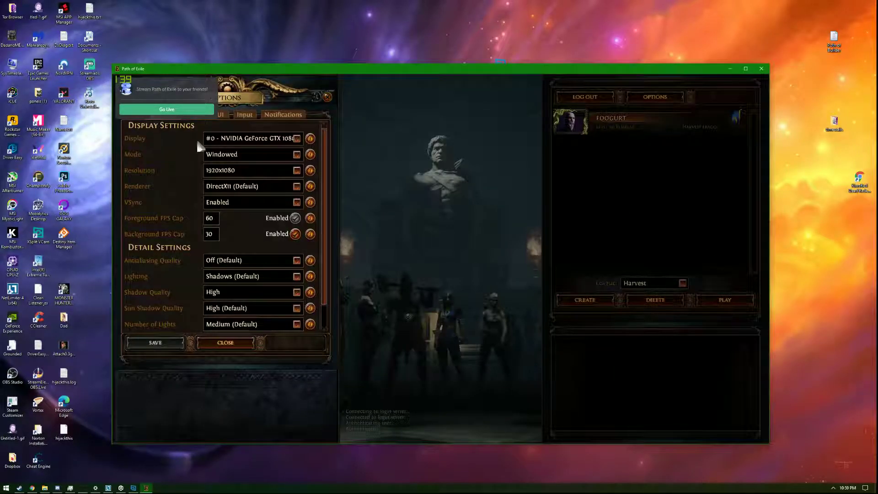
click(250, 154)
click(234, 170)
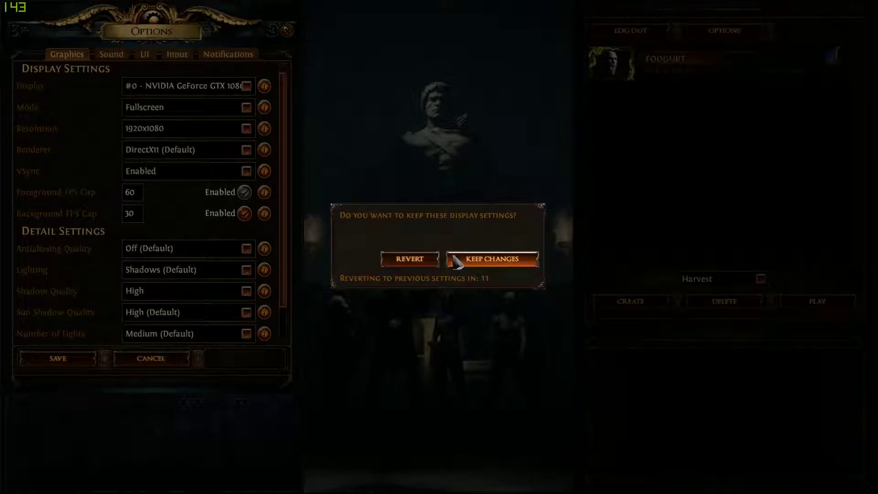
click(492, 259)
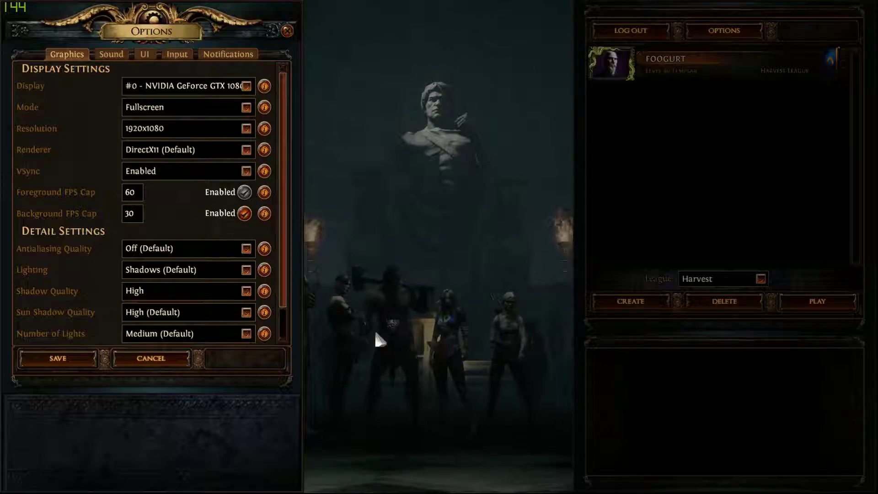
key(alt+Tab)
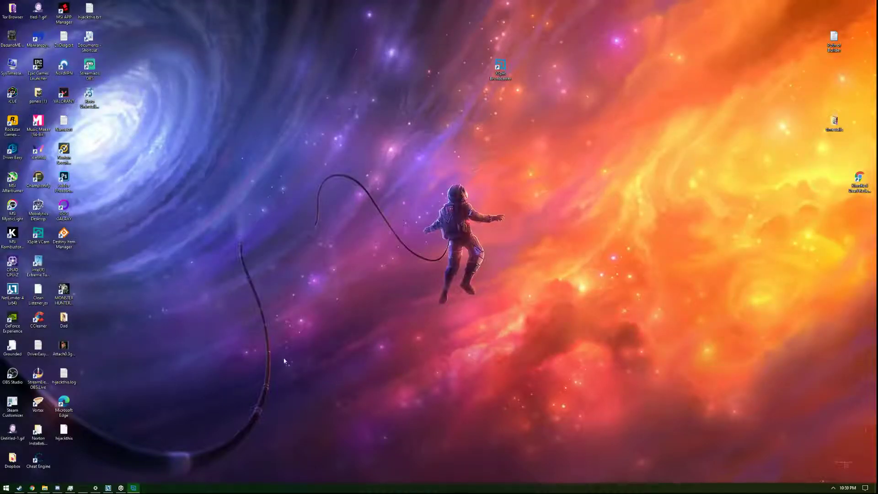
Launch OBS Studio from its tile in the Windows Start menu.
key(super)
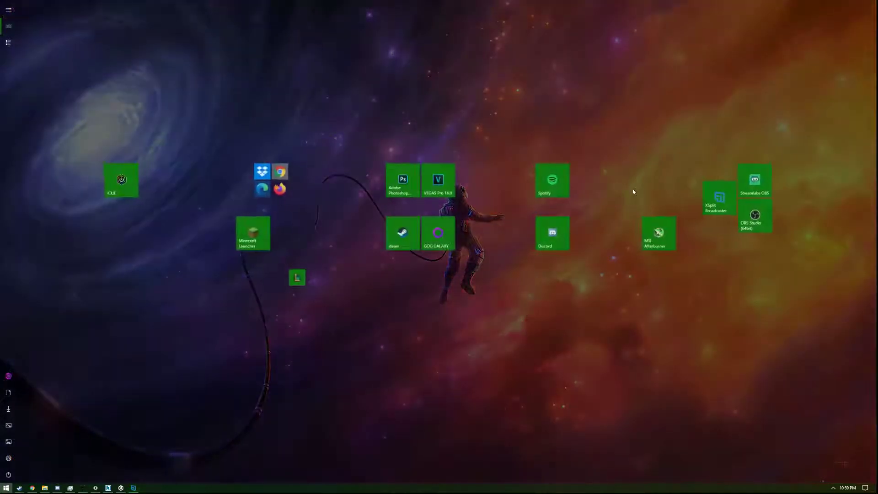
click(757, 214)
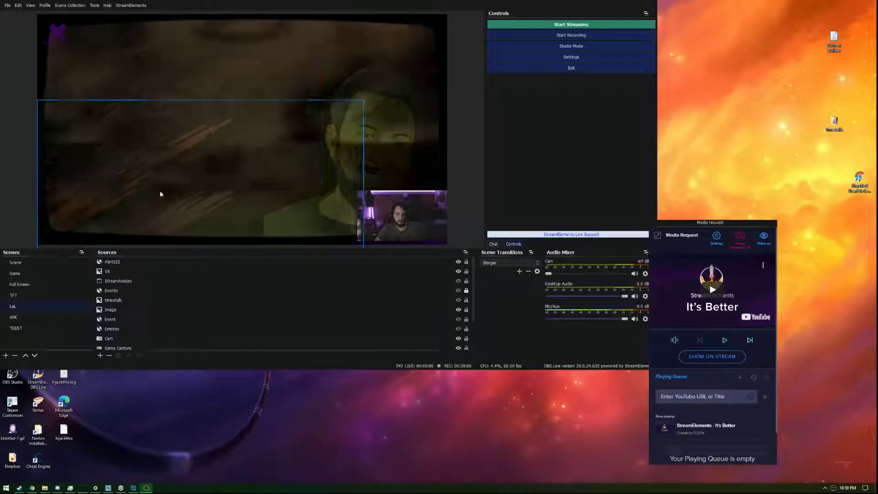
scroll(153, 337, down, 3)
scroll(153, 337, down, 1)
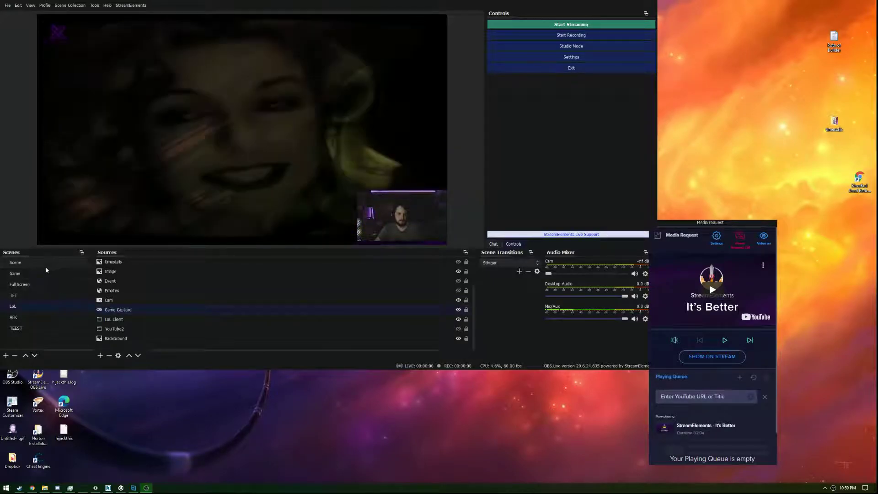
Select the Game scene in OBS, then launch Path of Exile from Steam's taskbar recent games.
click(46, 264)
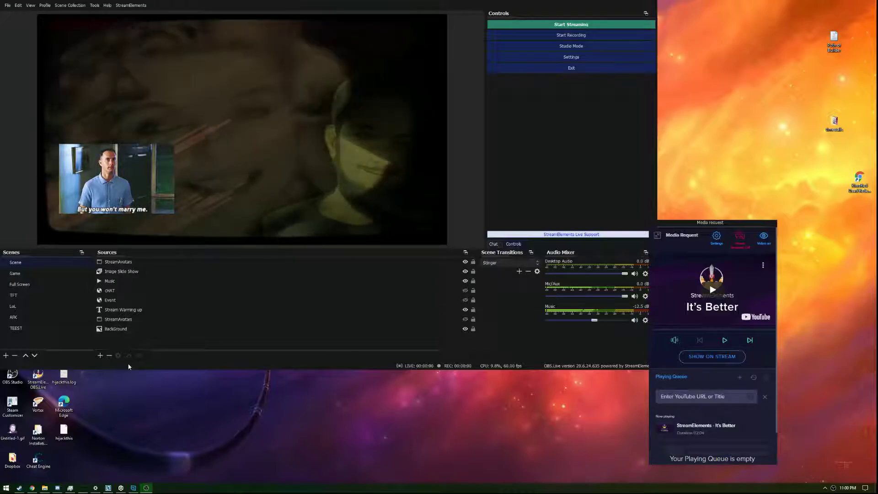
click(15, 273)
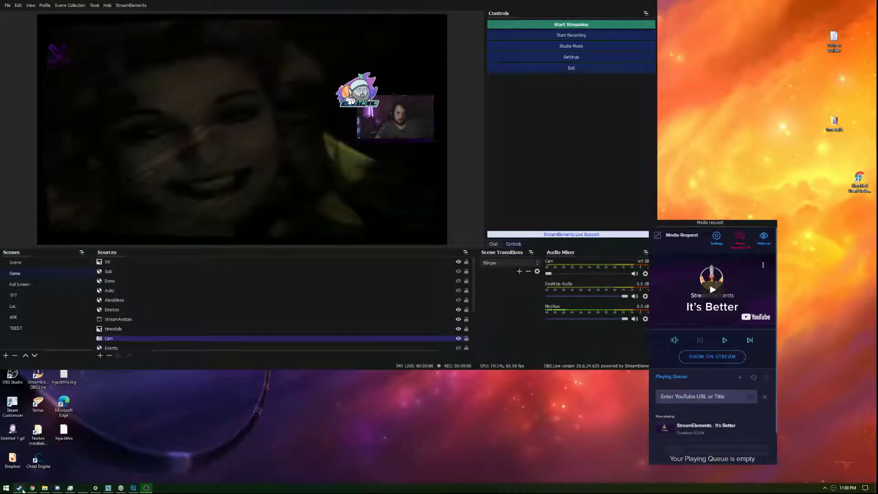
click(23, 486)
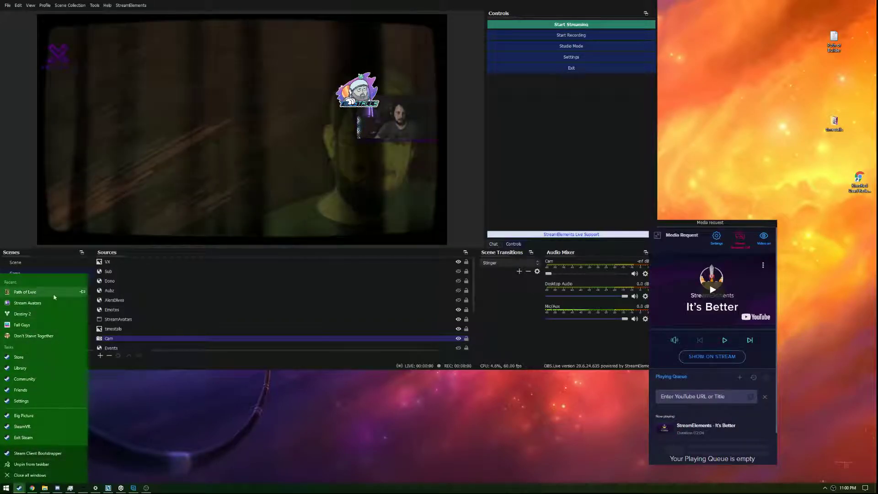
click(176, 323)
scroll(180, 339, down, 3)
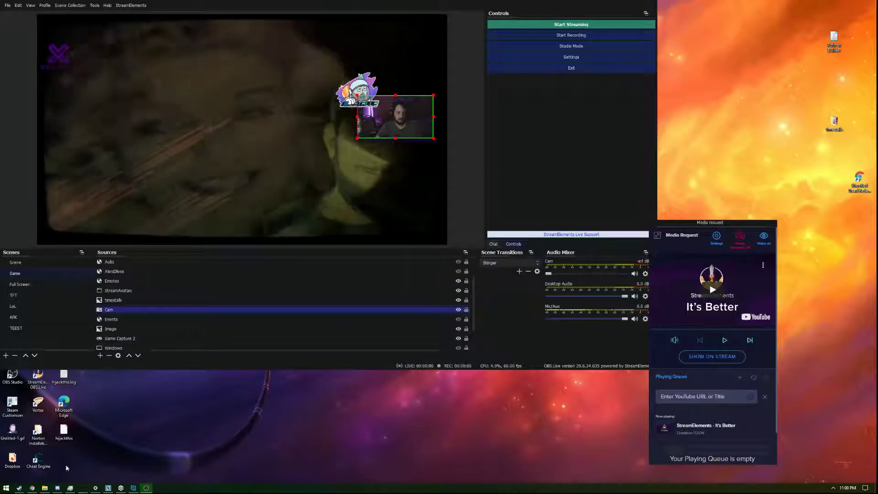
right_click(21, 488)
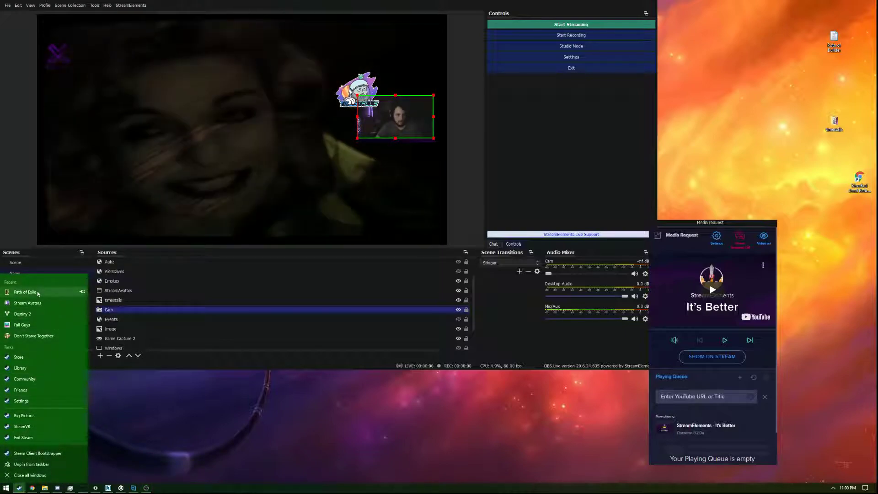
click(28, 291)
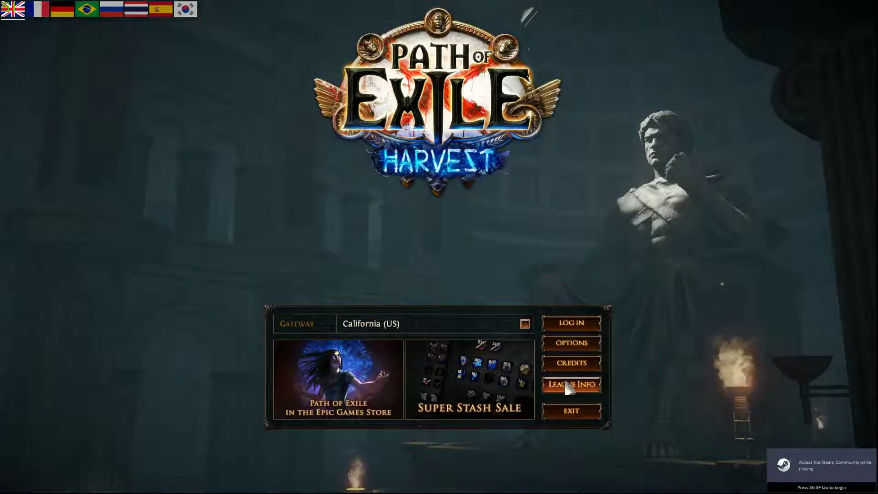
Log in to Path of Exile and play the character into The Sarn Encampment.
click(572, 323)
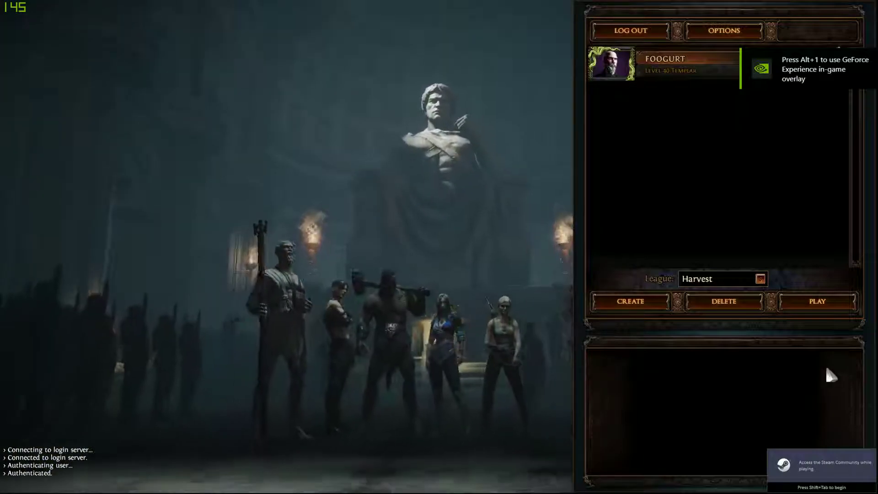
click(817, 301)
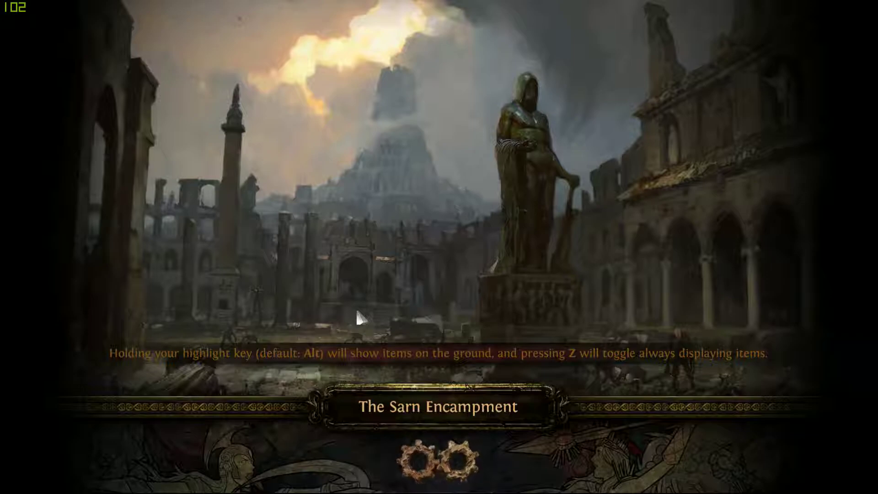
Return to OBS and select Game Capture 2 to verify the Sarn Encampment appears under the webcam.
key(alt+Tab)
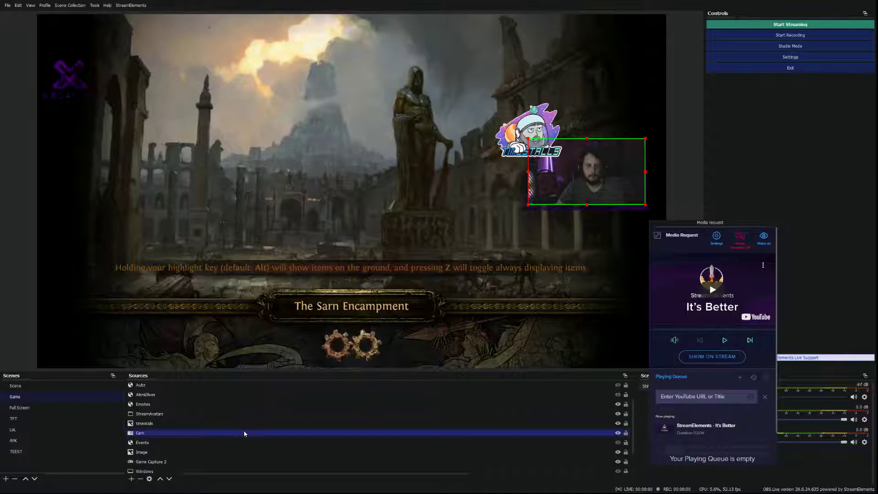
scroll(245, 433, up, 3)
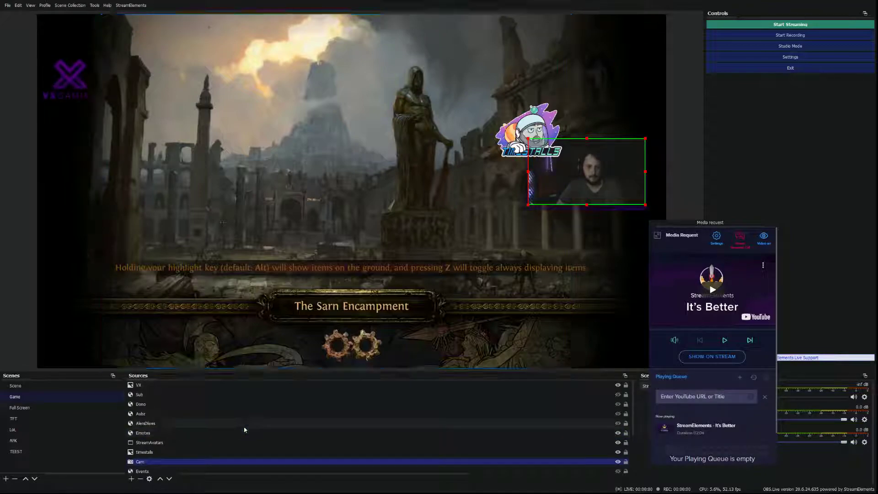
scroll(245, 427, down, 3)
scroll(243, 434, down, 3)
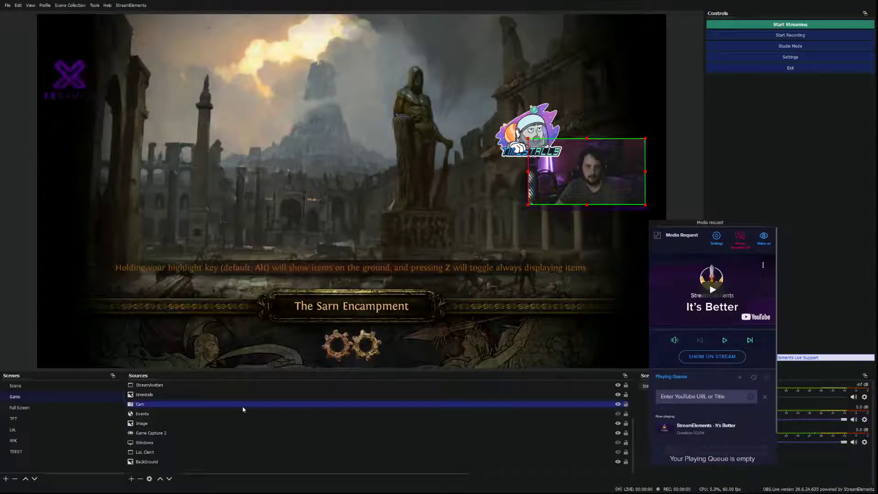
click(235, 432)
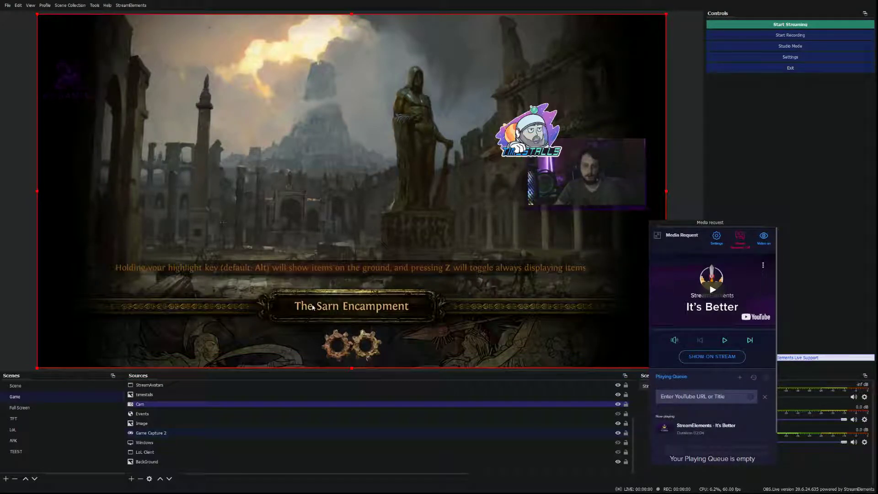
key(alt+Tab)
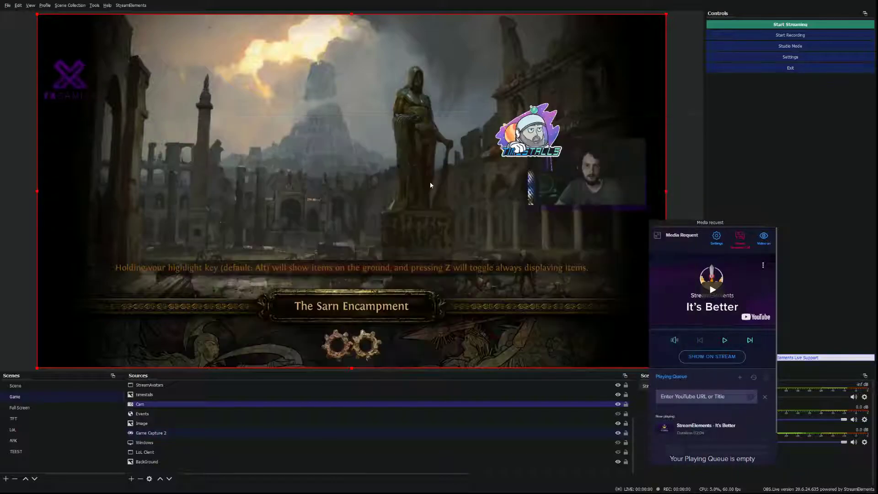